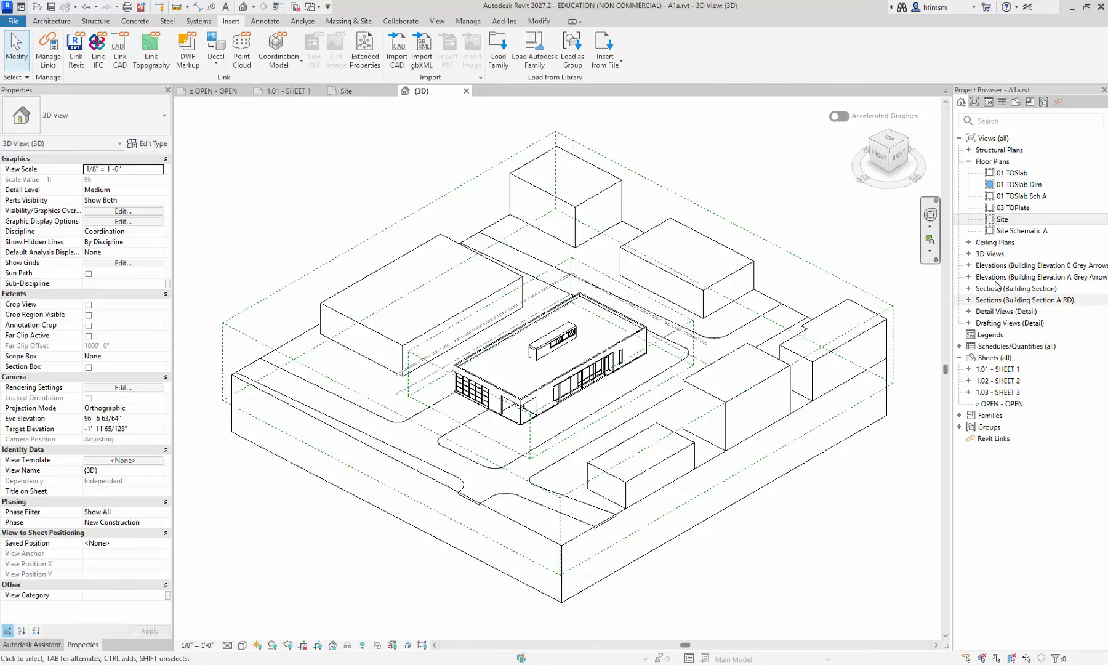
- List the model's 3D views and open sheet 1.01 - SHEET 1
{"action": "double_click", "coordinate": [972, 254]}
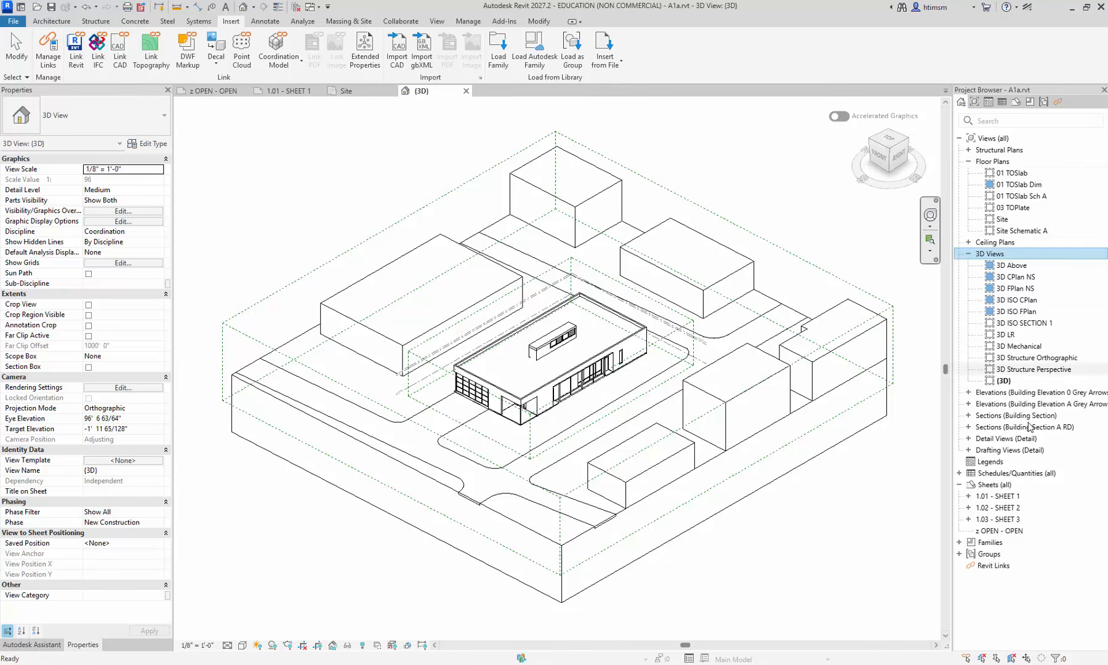
{"action": "double_click", "coordinate": [998, 496]}
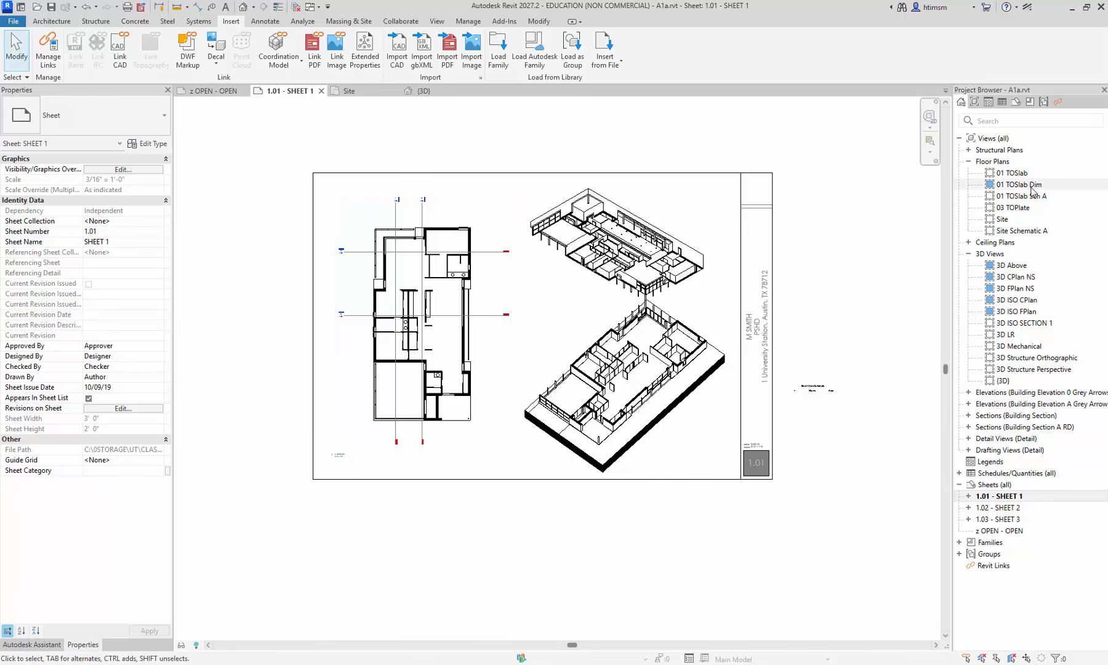
- Delete the floor plan viewport from sheet 1.01 and undo the deletion
{"action": "left_click", "coordinate": [466, 384]}
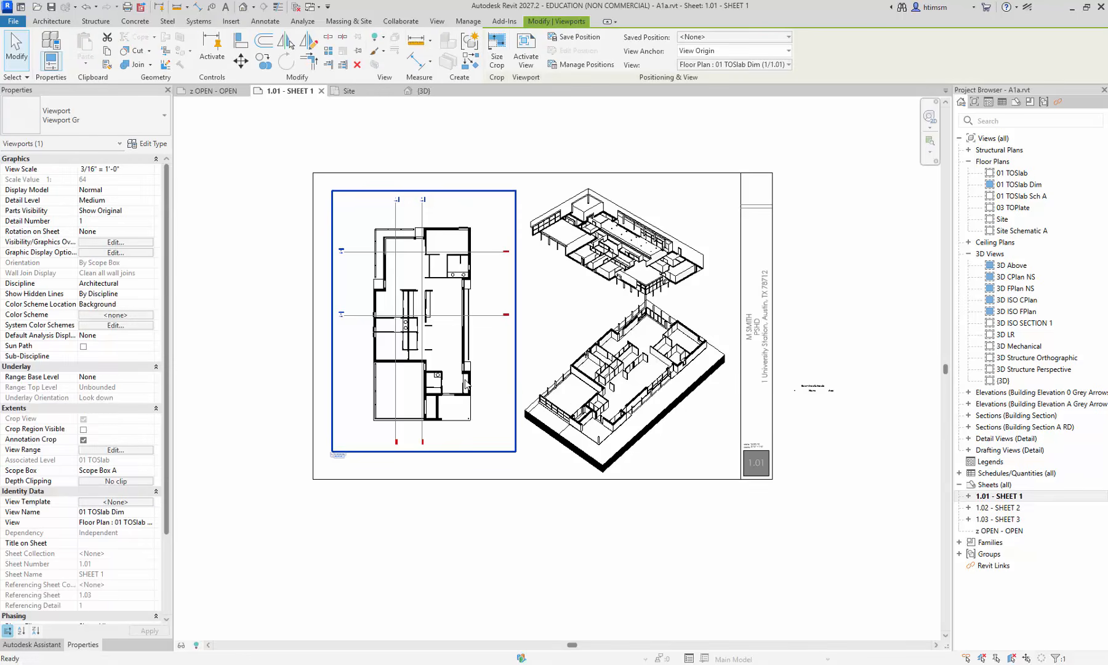
{"action": "key", "text": "Delete"}
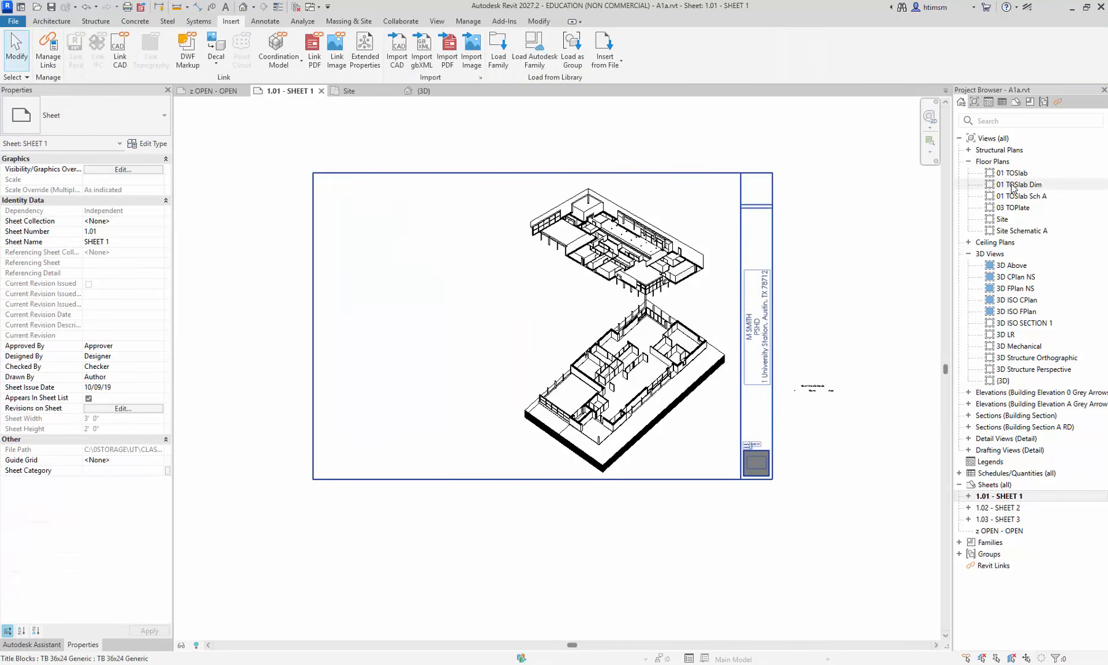
{"action": "key", "text": "ctrl+z"}
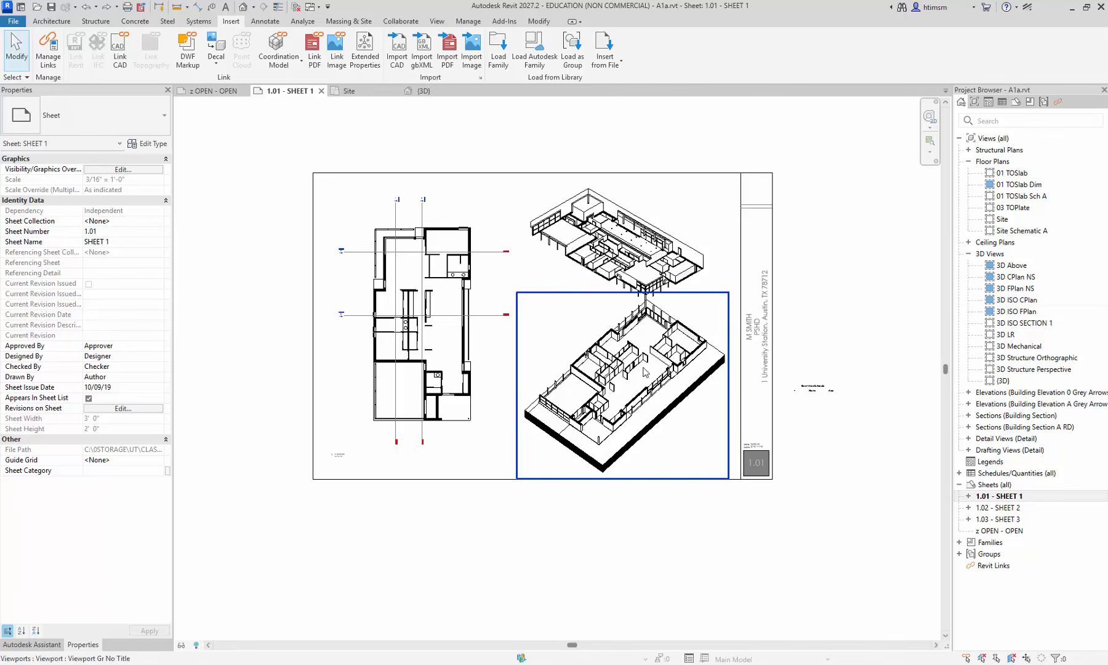
- Examine the two isometric plan viewports on sheet 1.01 up close
{"action": "left_click", "coordinate": [601, 381]}
{"action": "left_click", "coordinate": [615, 253]}
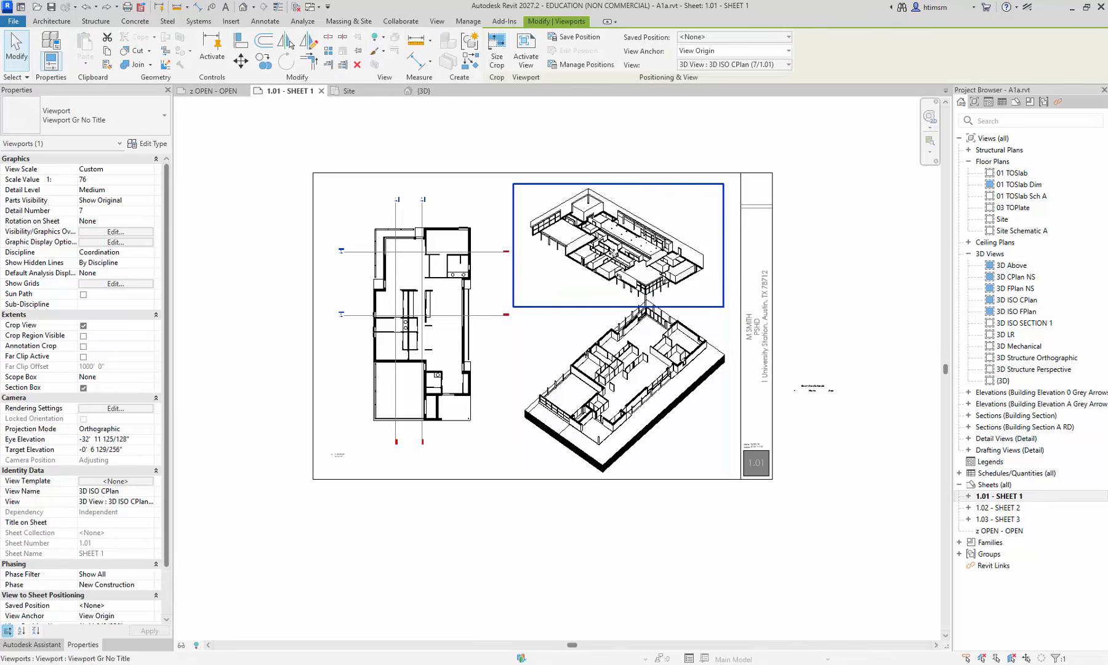
{"action": "left_click", "coordinate": [826, 305]}
{"action": "scroll", "coordinate": [594, 368], "scroll_direction": "up", "scroll_amount": 5}
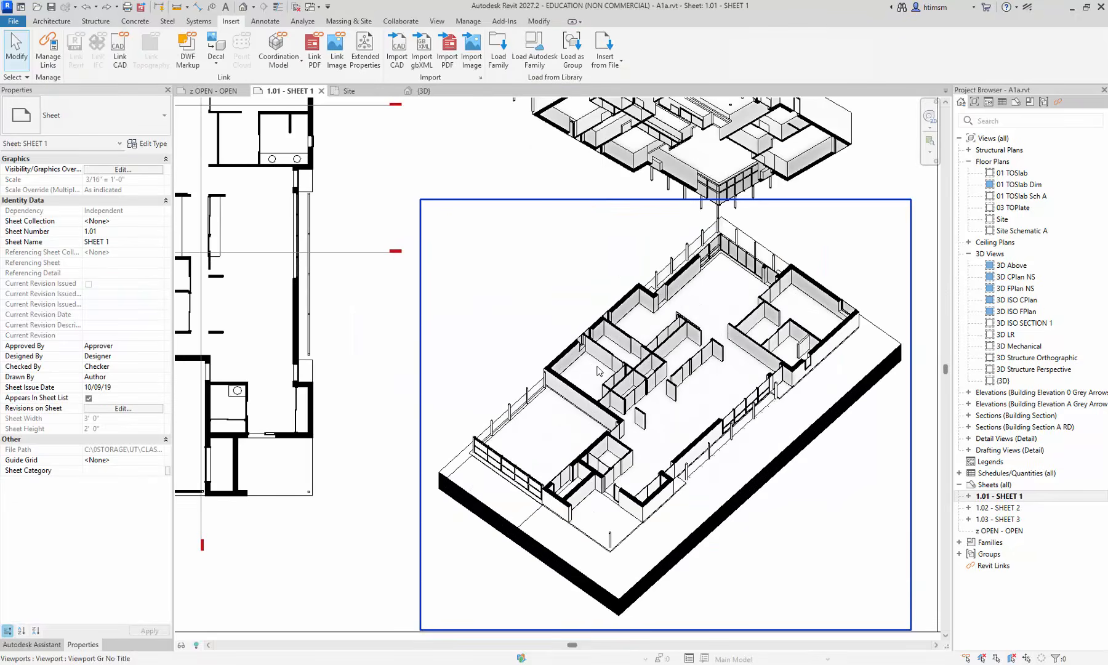
{"action": "scroll", "coordinate": [598, 369], "scroll_direction": "down", "scroll_amount": 6}
{"action": "scroll", "coordinate": [651, 179], "scroll_direction": "up", "scroll_amount": 5}
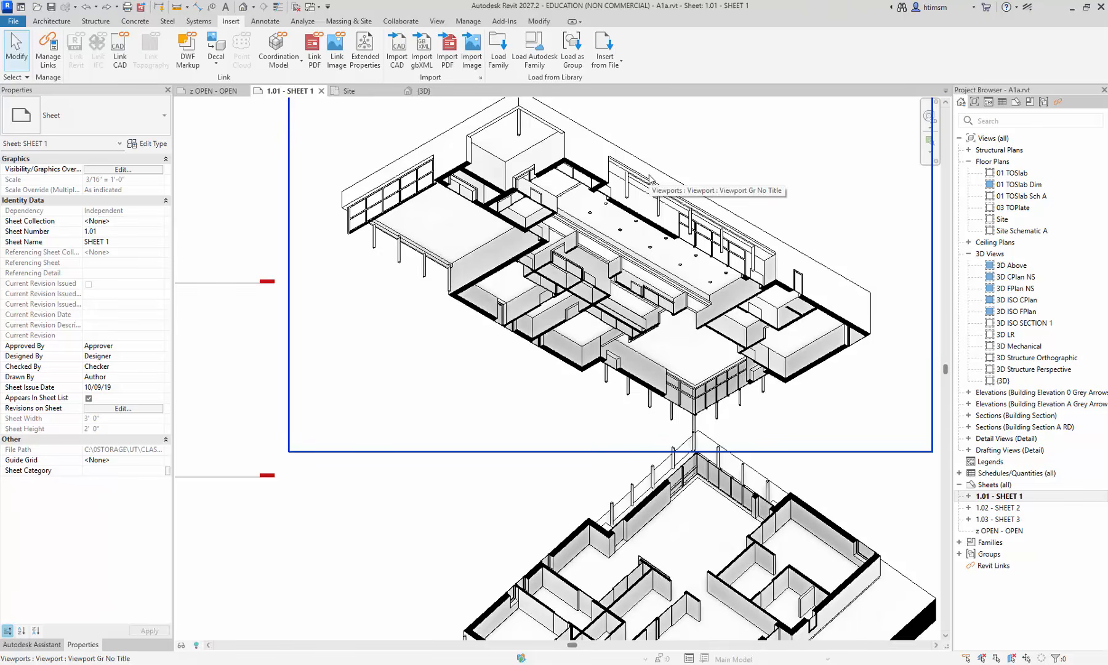
{"action": "scroll", "coordinate": [651, 179], "scroll_direction": "down", "scroll_amount": 5}
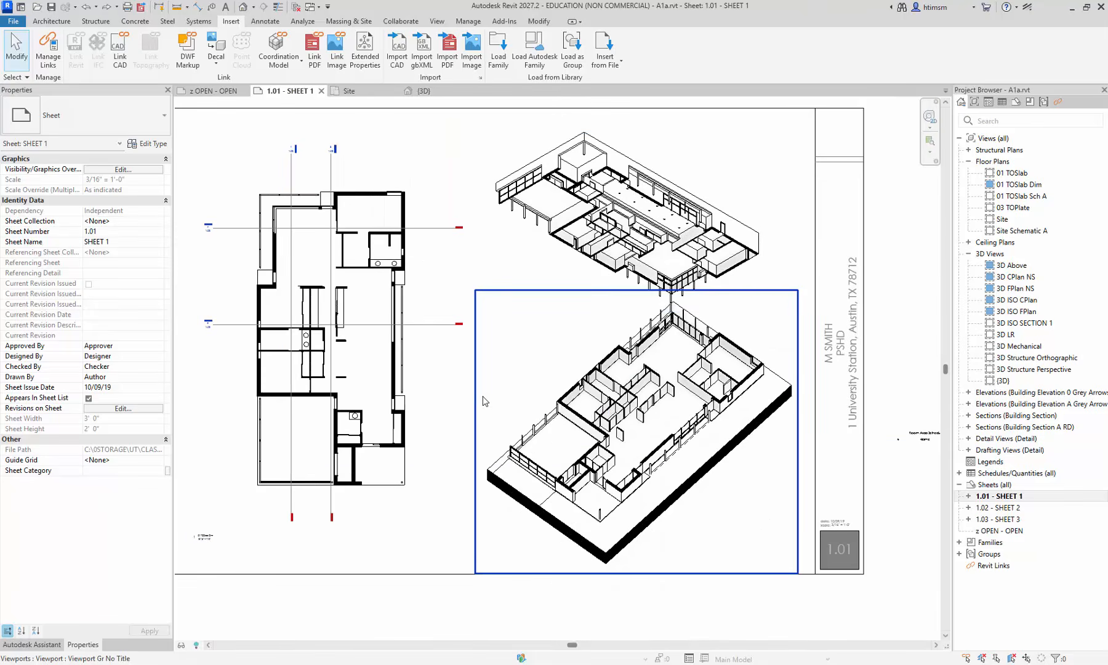
{"action": "scroll", "coordinate": [483, 396], "scroll_direction": "down", "scroll_amount": 1}
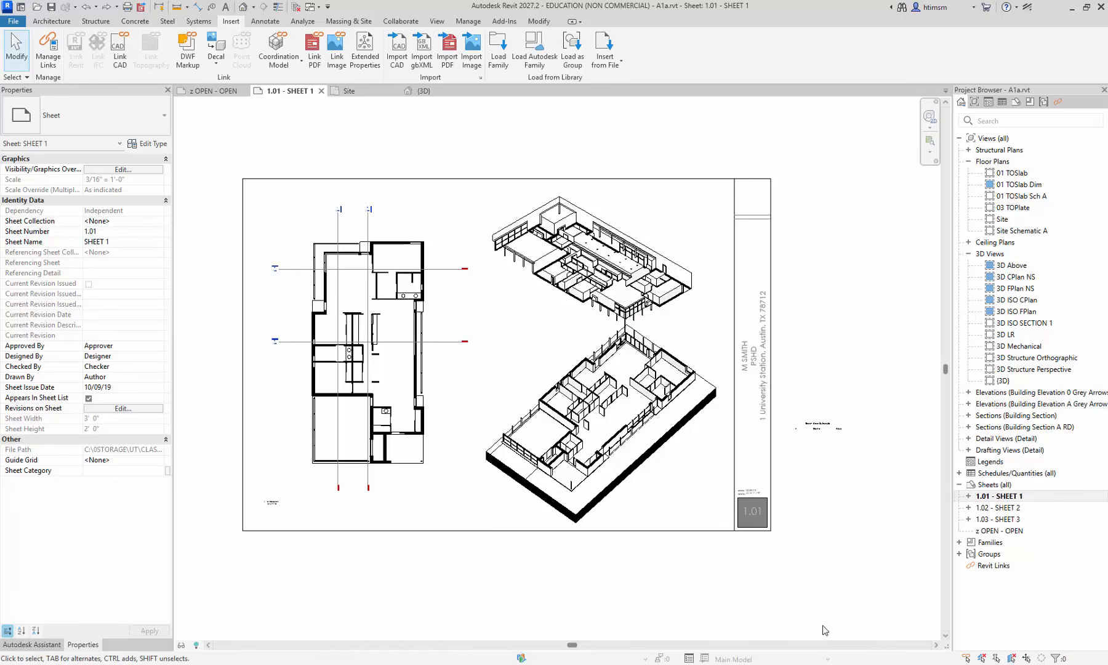
- Open sheets 1.02 - SHEET 2 and 1.03 - SHEET 3 to review their layouts
{"action": "double_click", "coordinate": [1002, 510]}
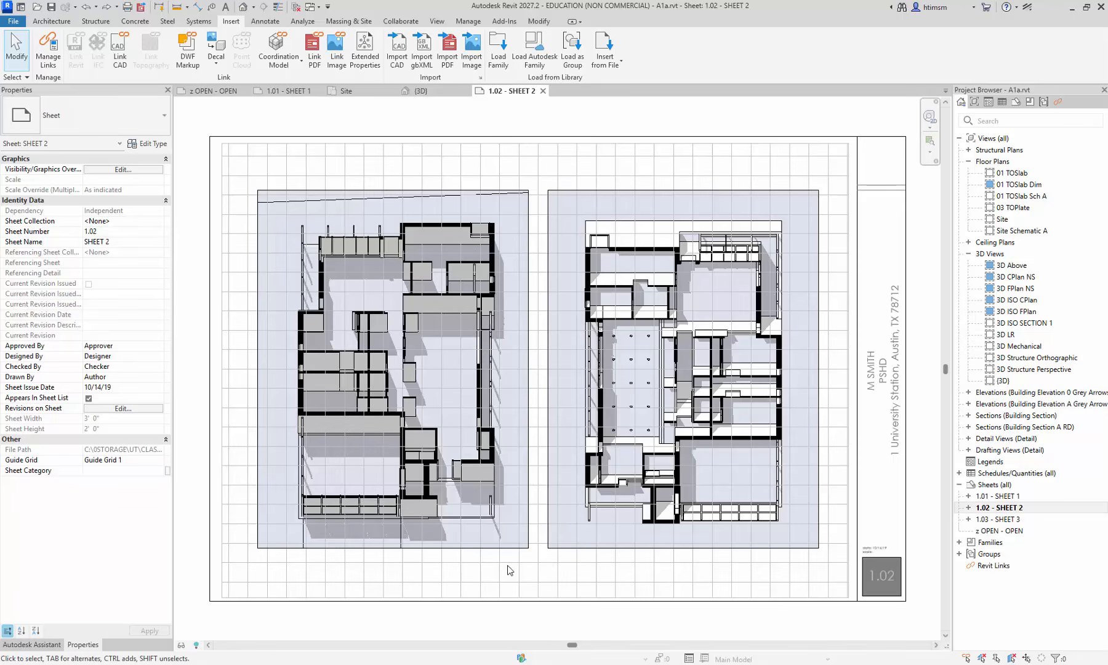
{"action": "double_click", "coordinate": [1009, 520]}
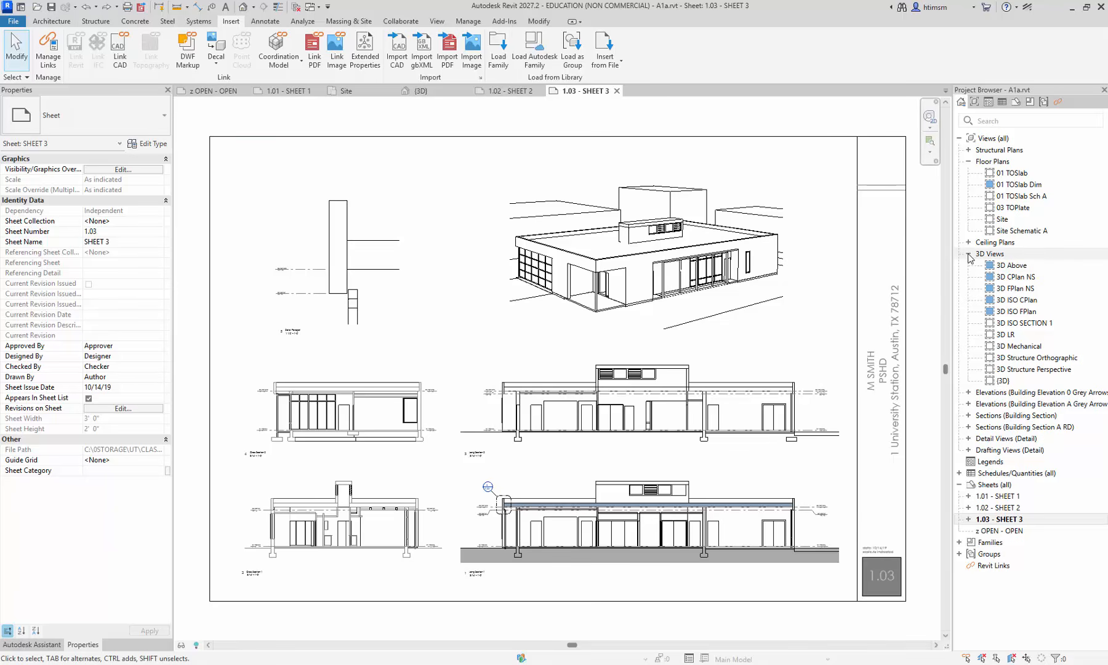
- Compare the floor plans 01 TOSlab, 01 TOSlab Dim and 01 TOSlab Sch A by opening each one
{"action": "double_click", "coordinate": [1002, 175]}
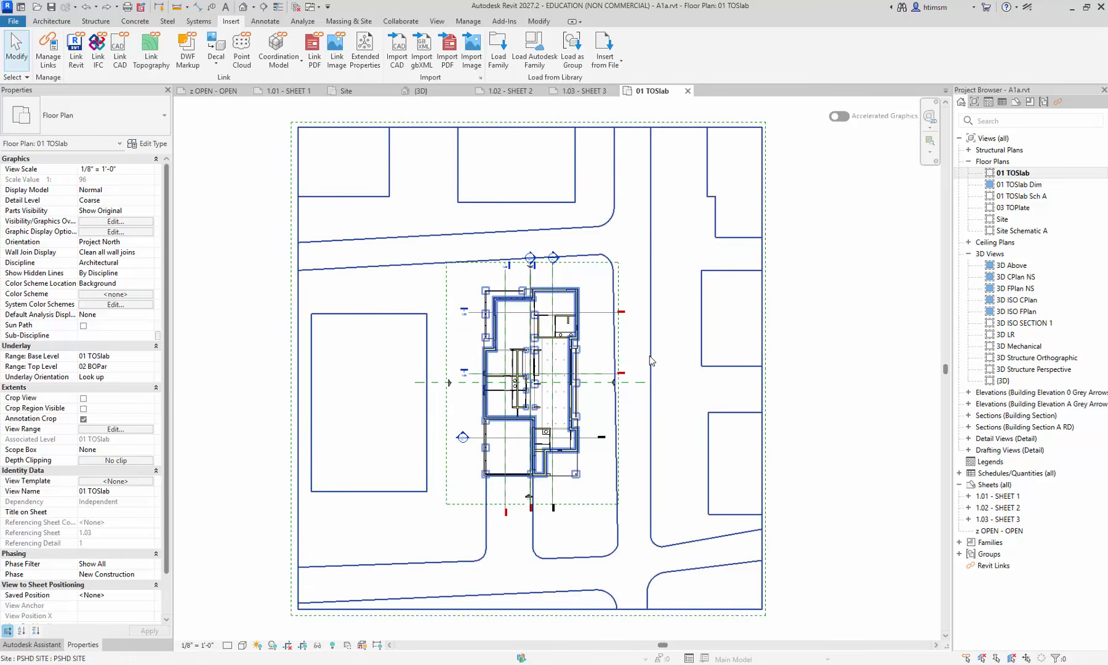
{"action": "double_click", "coordinate": [1019, 185]}
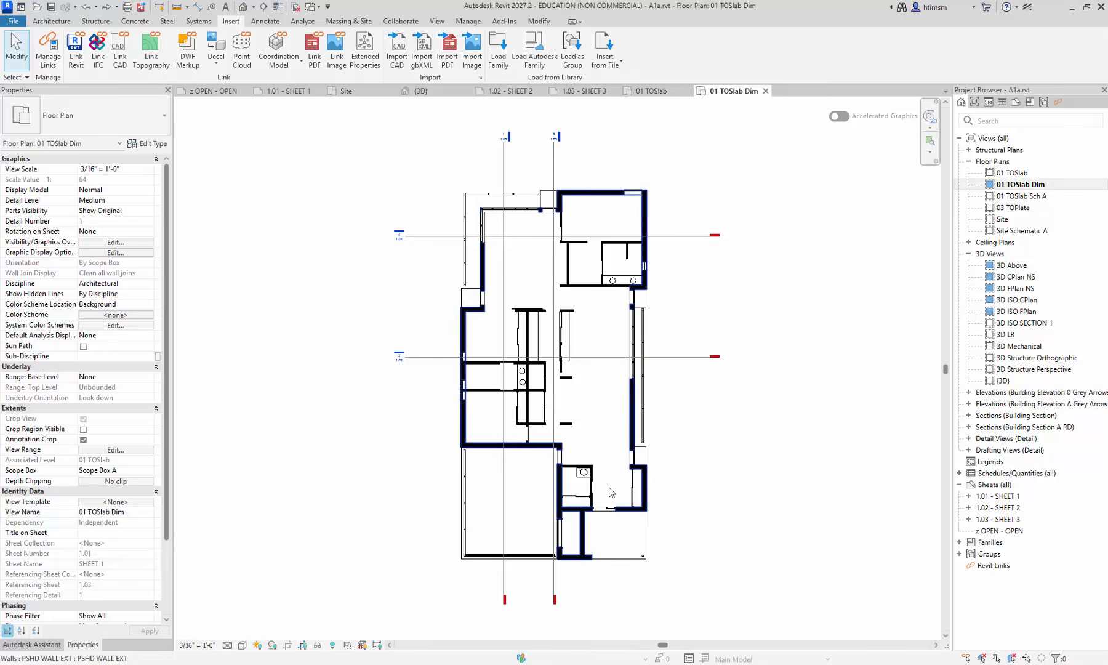
{"action": "double_click", "coordinate": [1022, 196]}
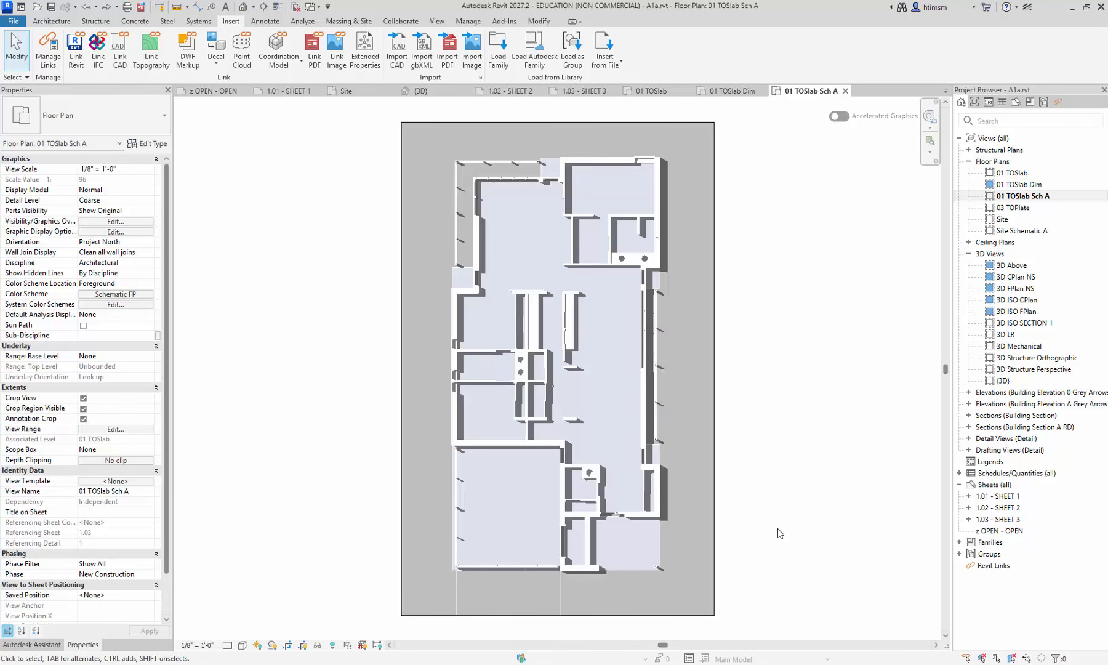
- Return to the 01 TOSlab Dim floor plan and close all other open views
{"action": "double_click", "coordinate": [1000, 185]}
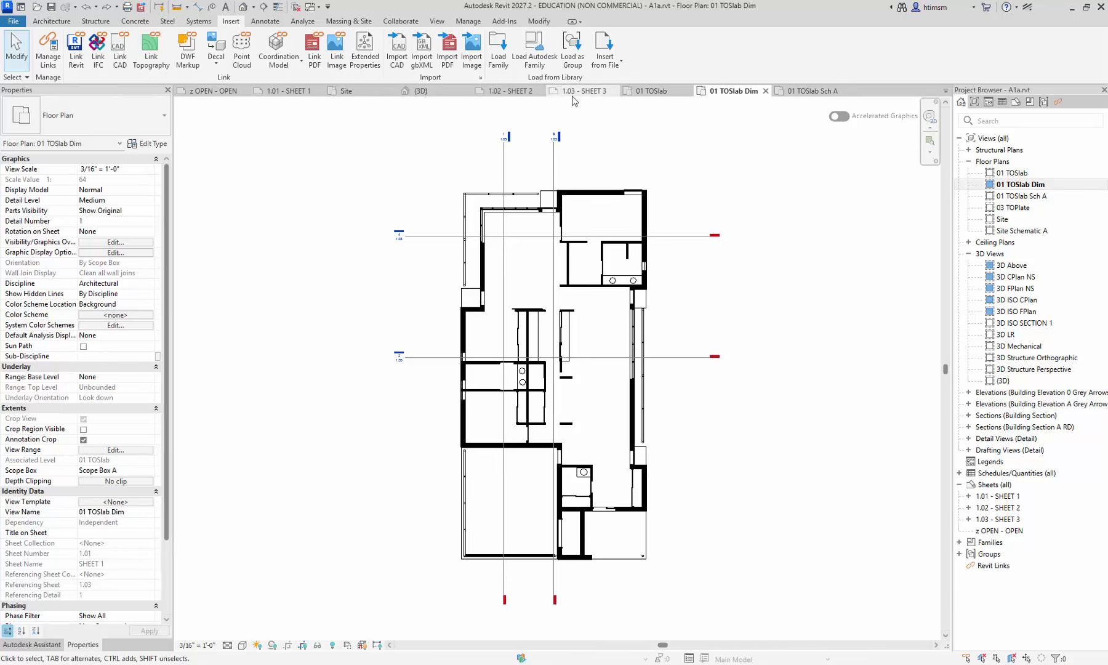
{"action": "left_click", "coordinate": [298, 10]}
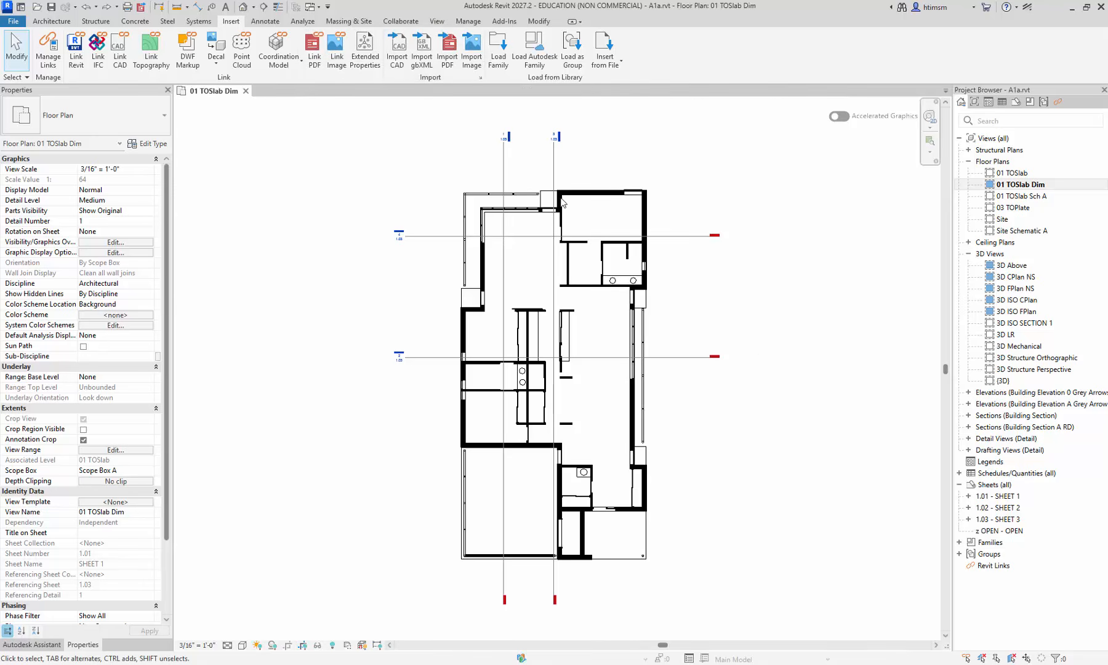
- Collapse the 3D view and floor plan lists and open the South building elevation
{"action": "left_click", "coordinate": [968, 255]}
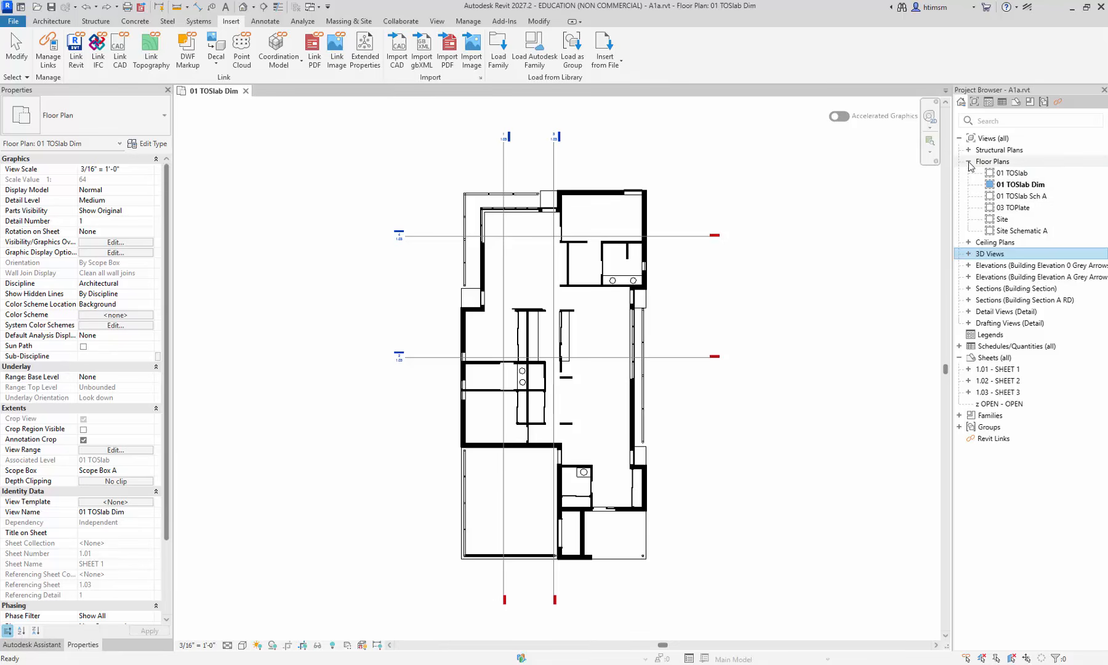
{"action": "left_click", "coordinate": [969, 163]}
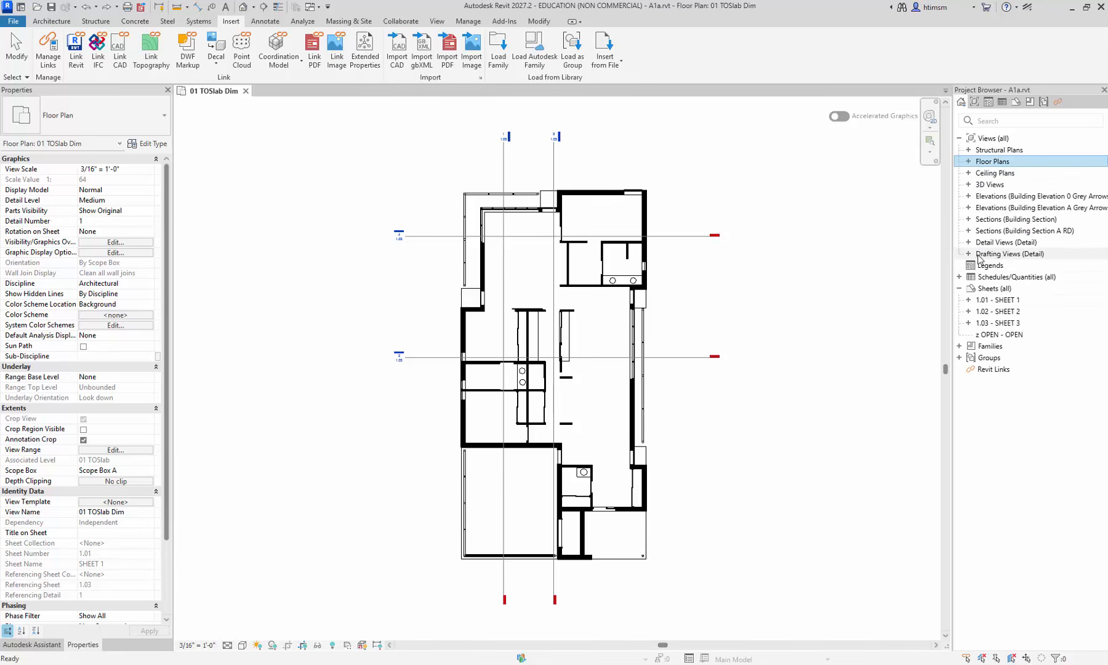
{"action": "left_click", "coordinate": [969, 197]}
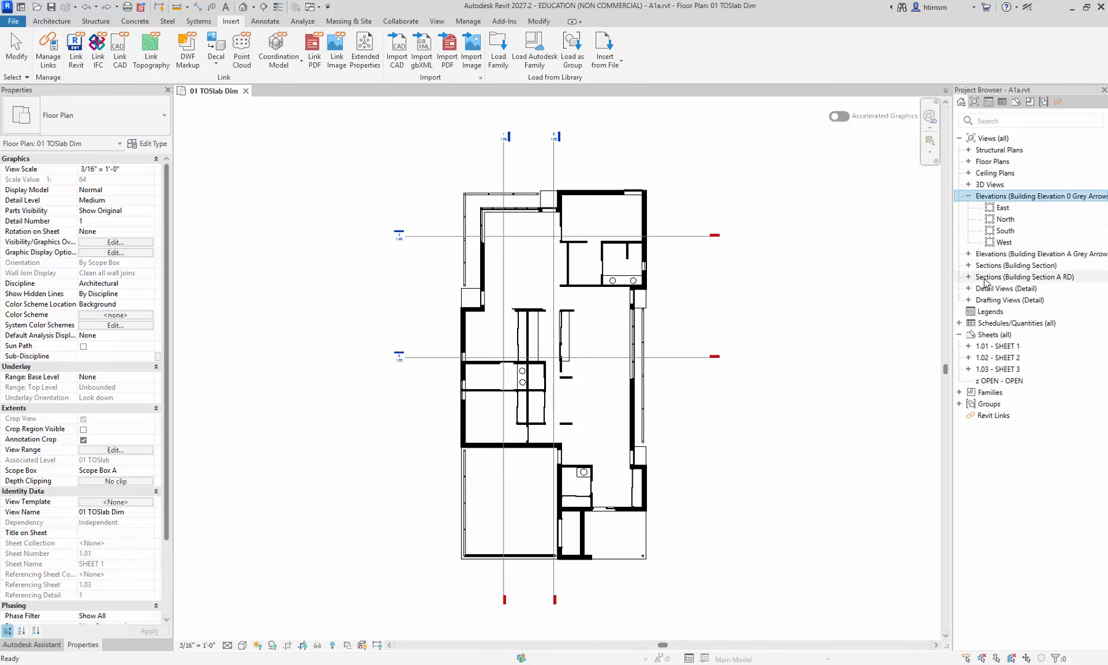
{"action": "left_click", "coordinate": [1003, 232]}
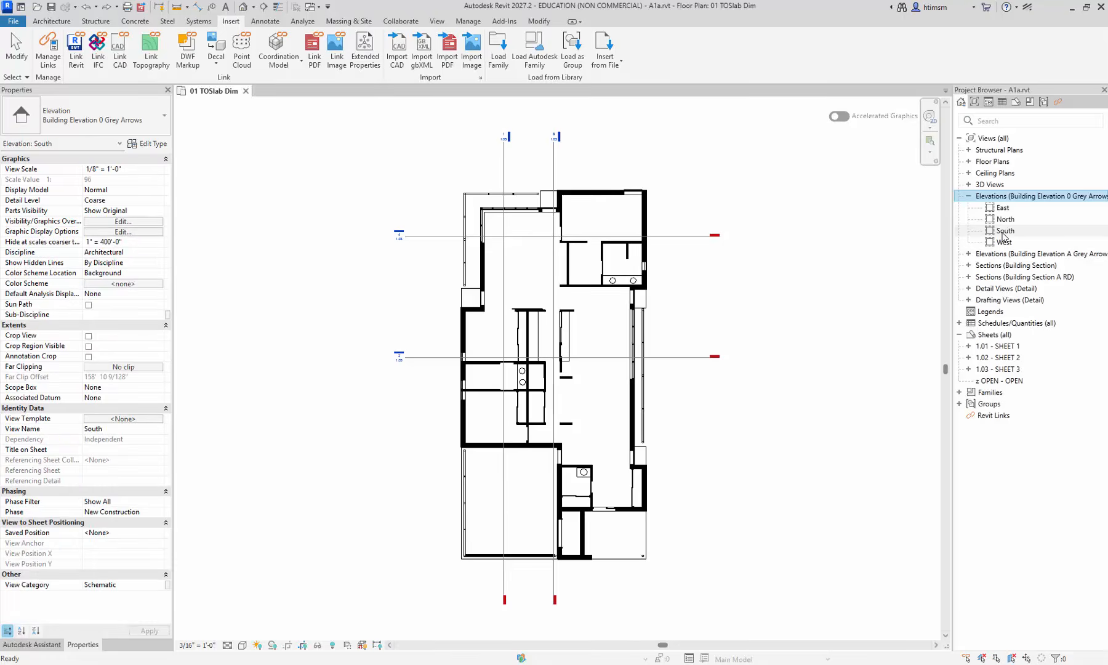
{"action": "double_click", "coordinate": [1004, 231]}
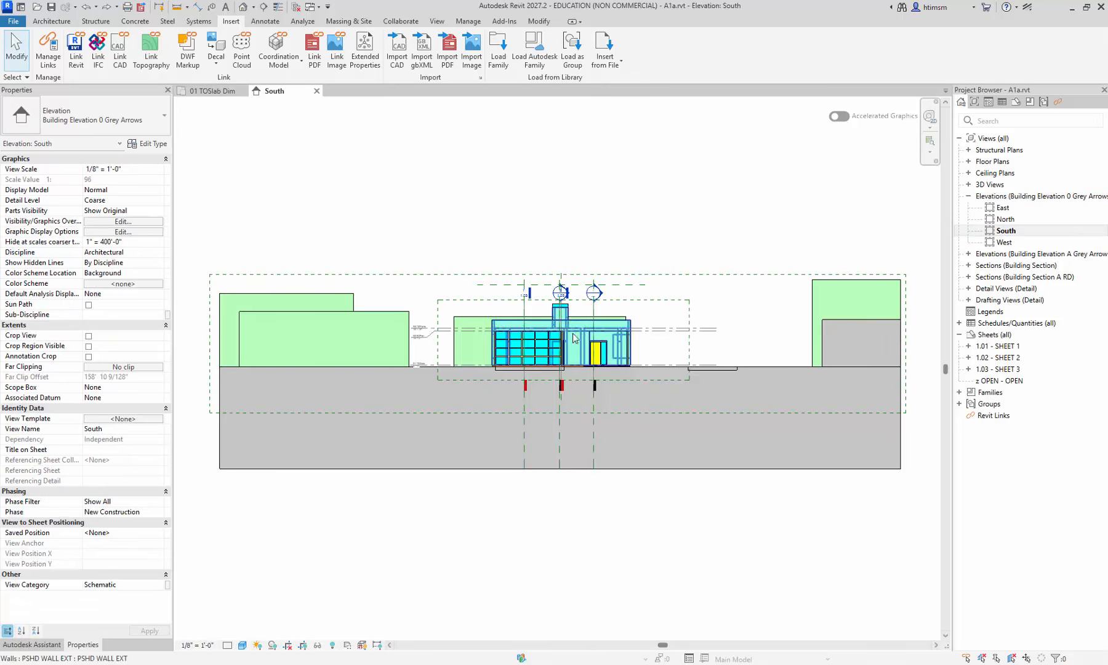
- Set the South elevation's visual style to Hidden Line and examine its level markers
{"action": "left_click", "coordinate": [243, 645]}
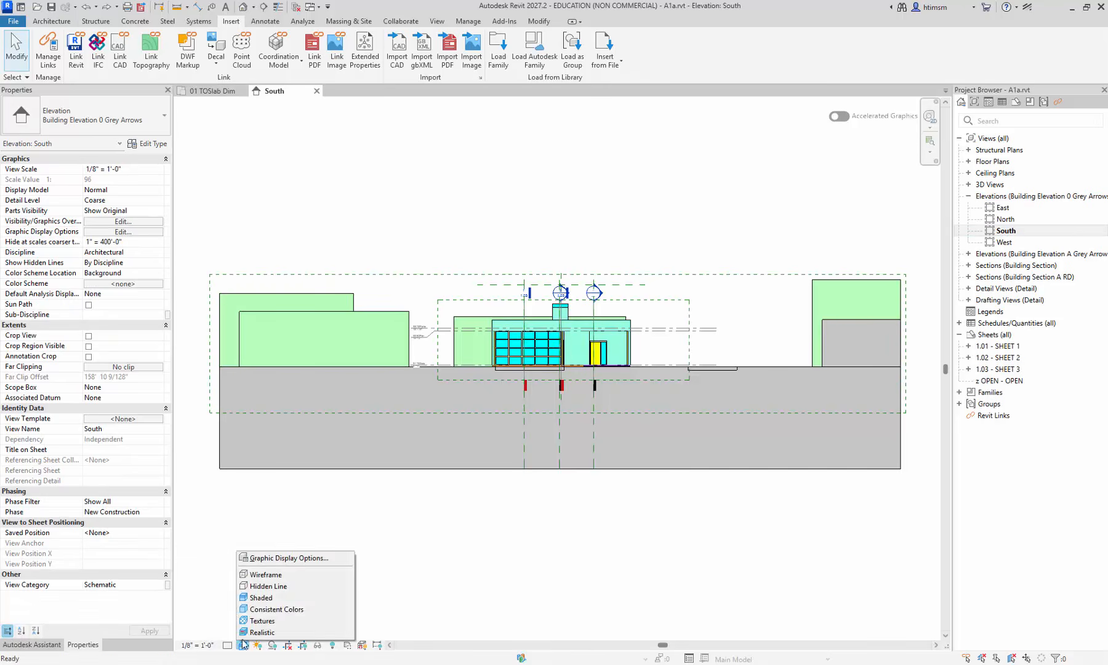
{"action": "left_click", "coordinate": [258, 586]}
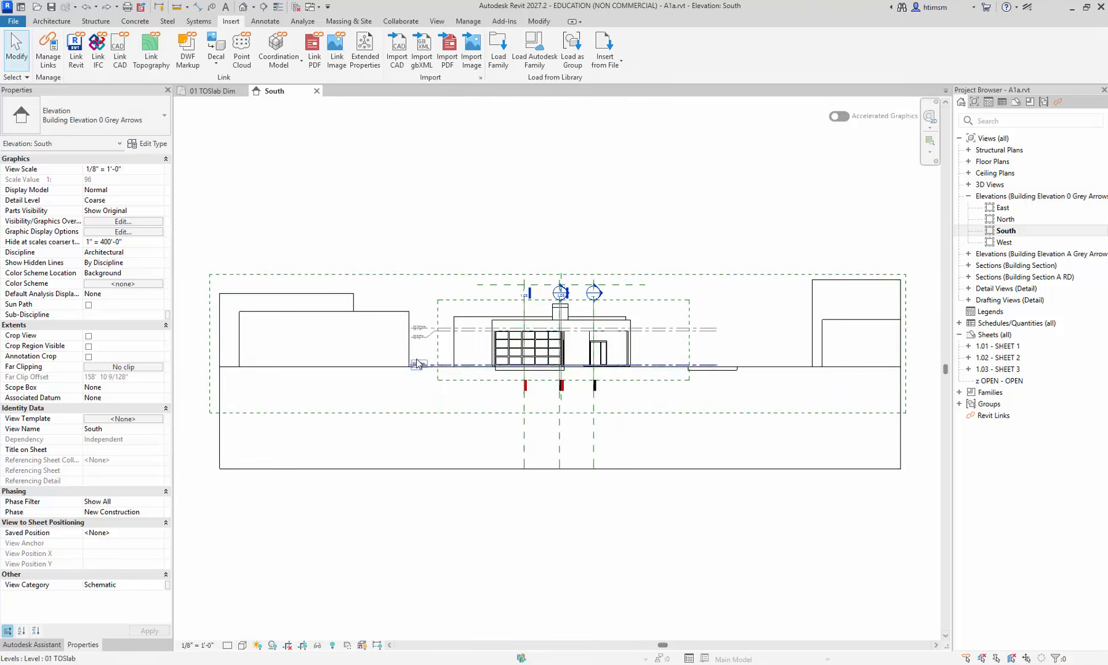
{"action": "scroll", "coordinate": [442, 400], "scroll_direction": "up", "scroll_amount": 5}
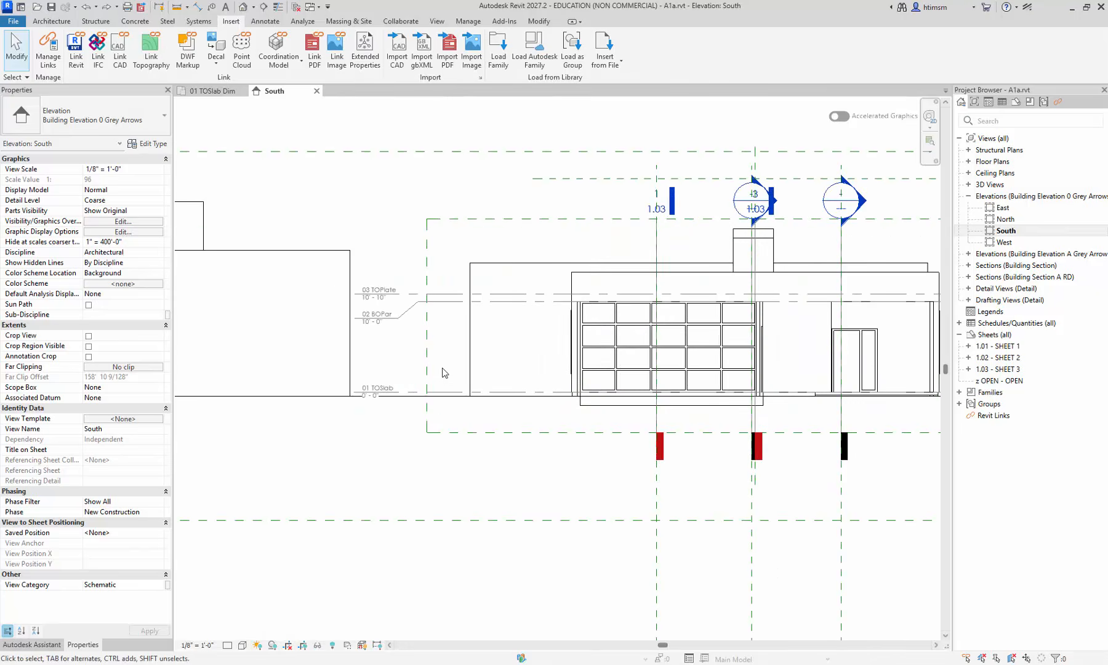
{"action": "scroll", "coordinate": [444, 373], "scroll_direction": "up", "scroll_amount": 2}
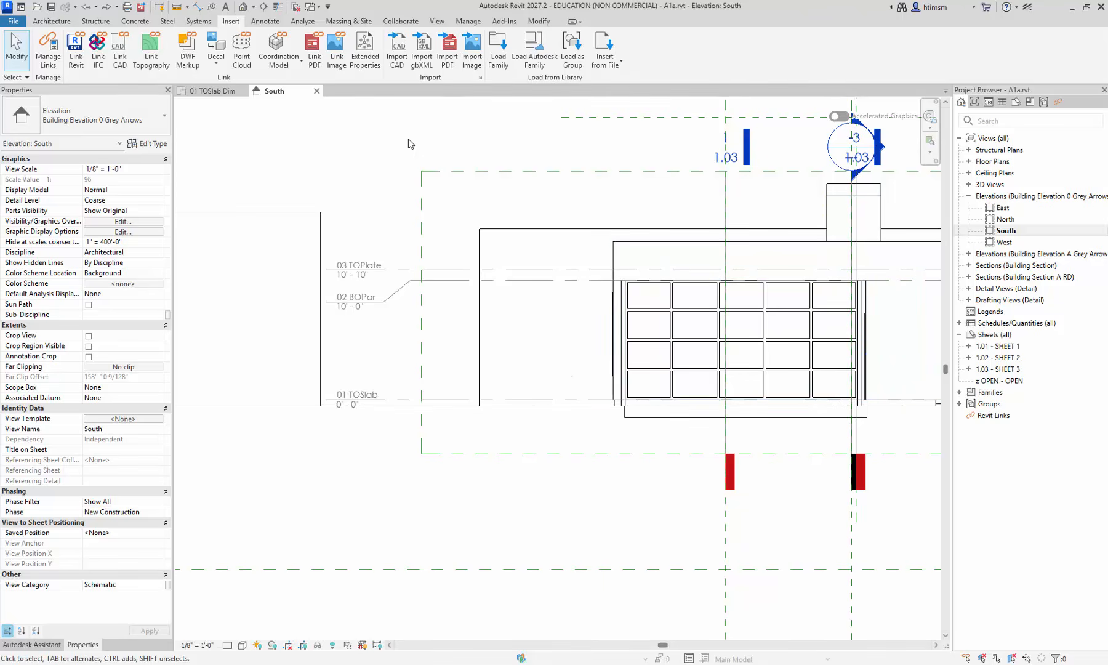
- Examine the View Range settings and sample diagram for the 01 TOSlab Dim floor plan, and cancel without changes
{"action": "left_click", "coordinate": [214, 92]}
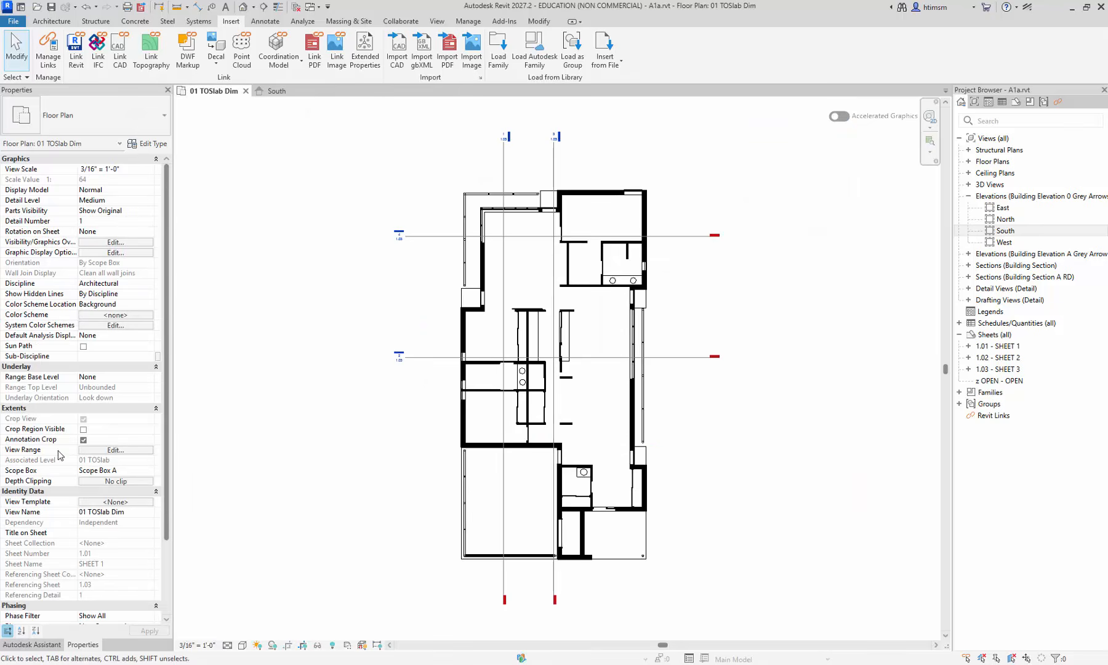
{"action": "left_click", "coordinate": [117, 450]}
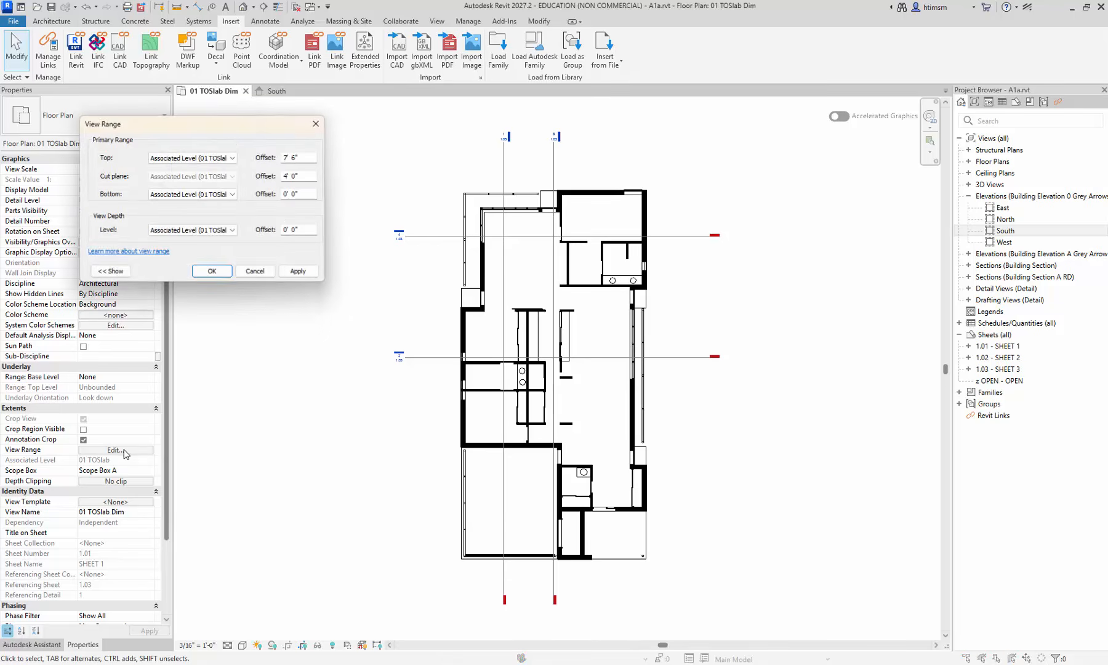
{"action": "left_click_drag", "start_coordinate": [234, 129], "coordinate": [795, 180]}
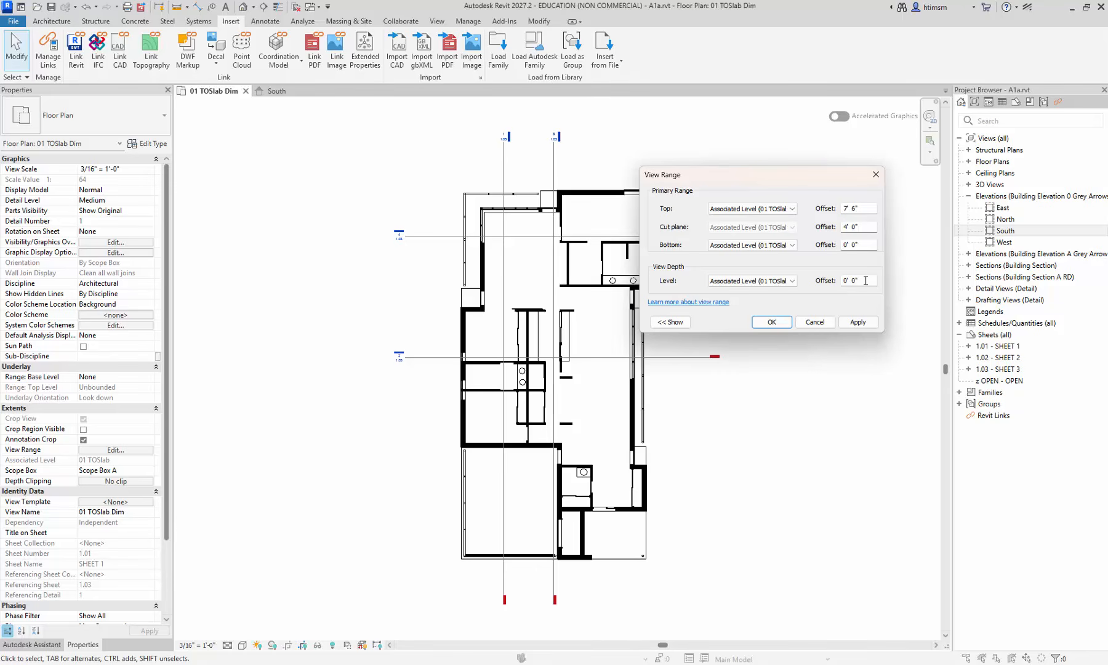
{"action": "left_click", "coordinate": [866, 280]}
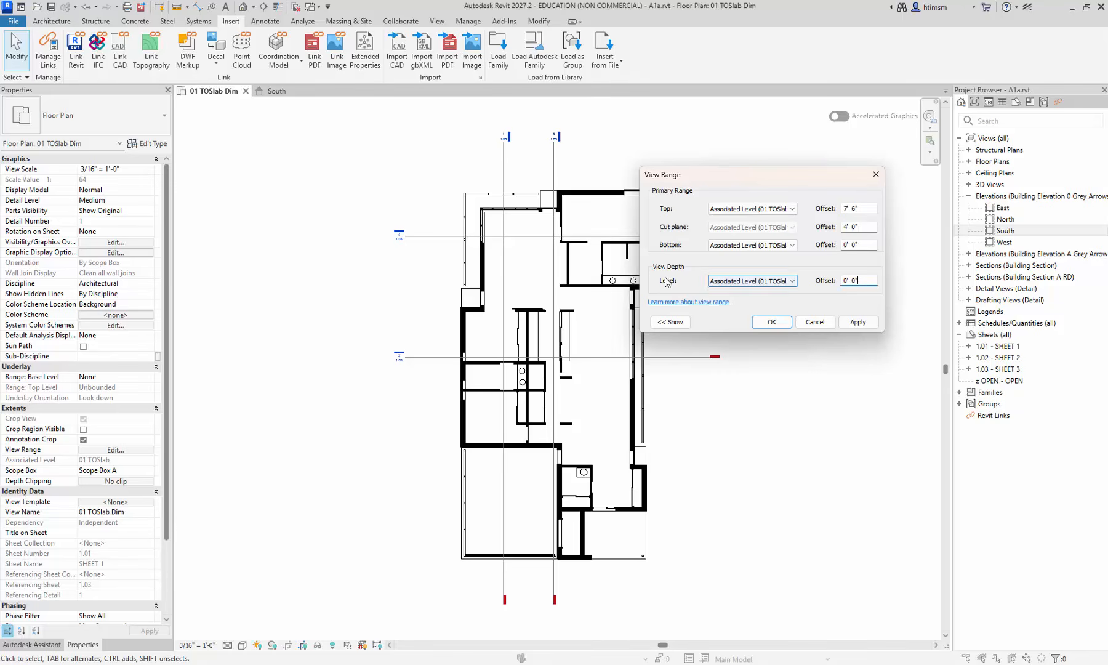
{"action": "left_click", "coordinate": [665, 322]}
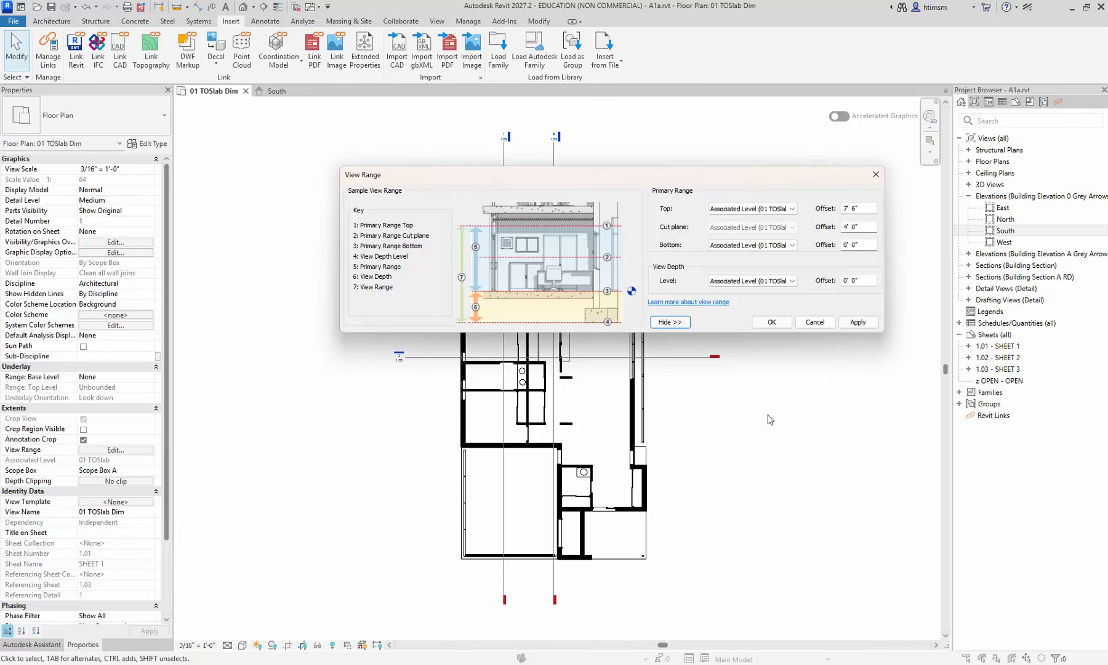
{"action": "left_click", "coordinate": [815, 322]}
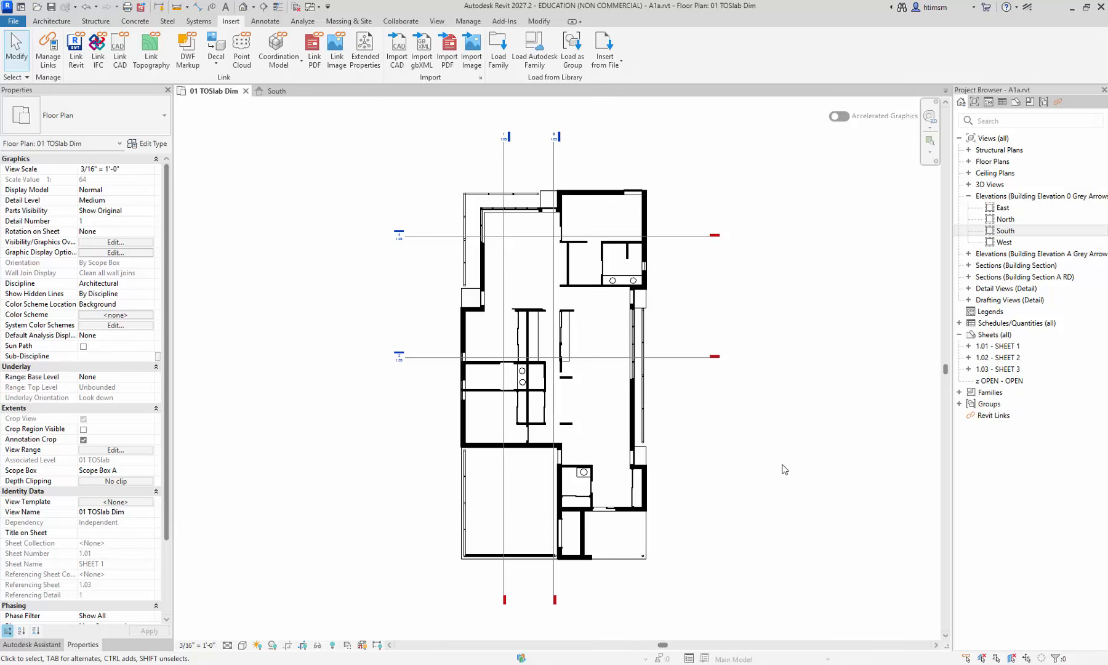